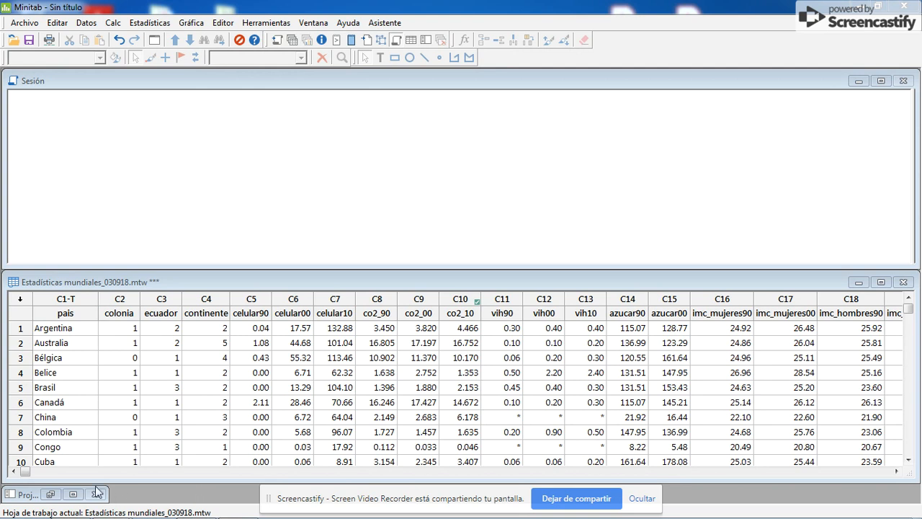
# Fill in item 1 of the ReportPad with "Consumo de petróleo" as X and "Emisiones de Co2" as Y
pyautogui.click(51, 494)
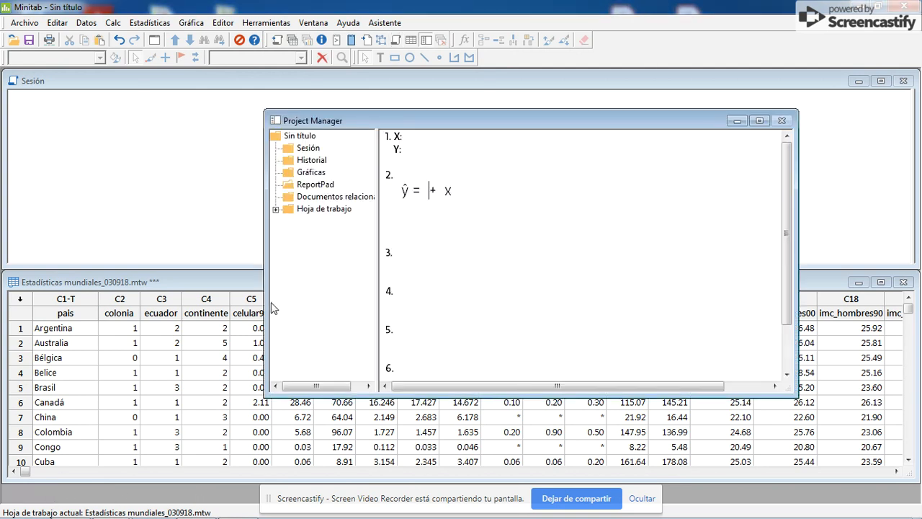
pyautogui.click(427, 139)
pyautogui.write('Consumo de petróleo Y: Emisiones')
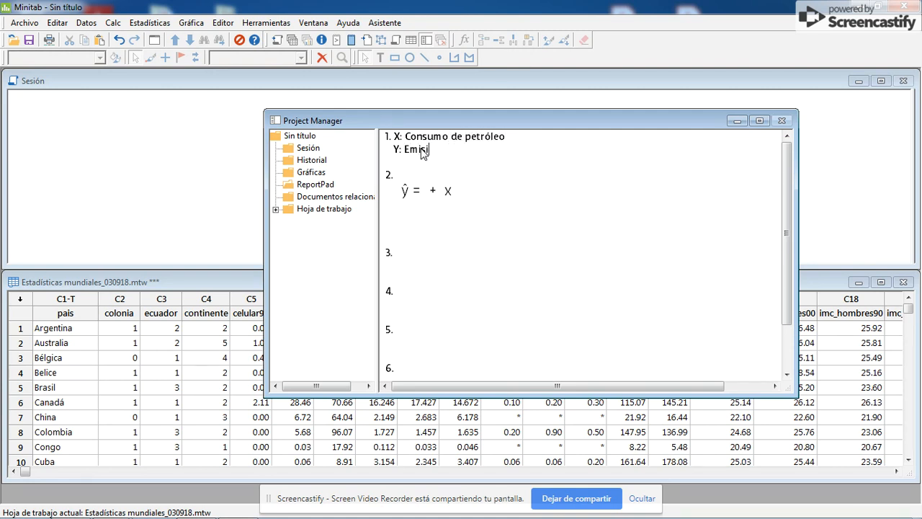
pyautogui.write(' de Co2')
pyautogui.click(737, 121)
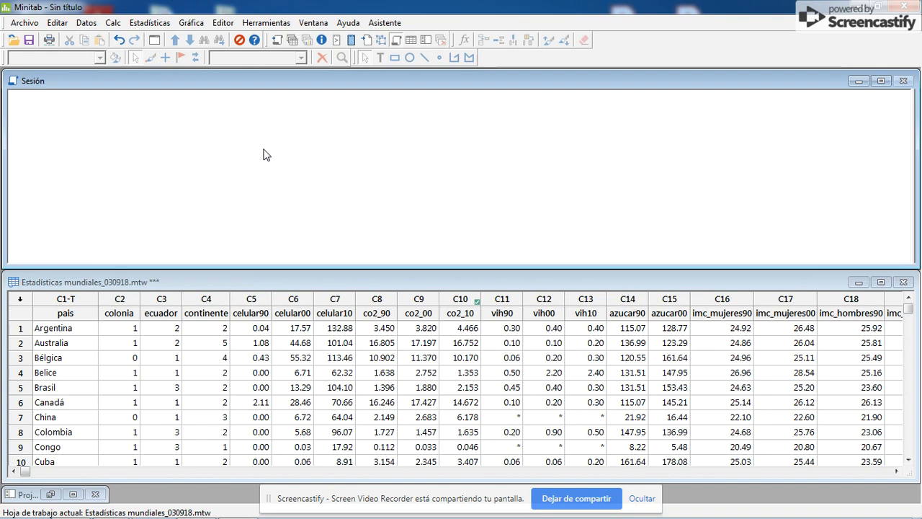
# Start fitting a regression model and clear the previously entered response and continuous predictor
pyautogui.click(157, 28)
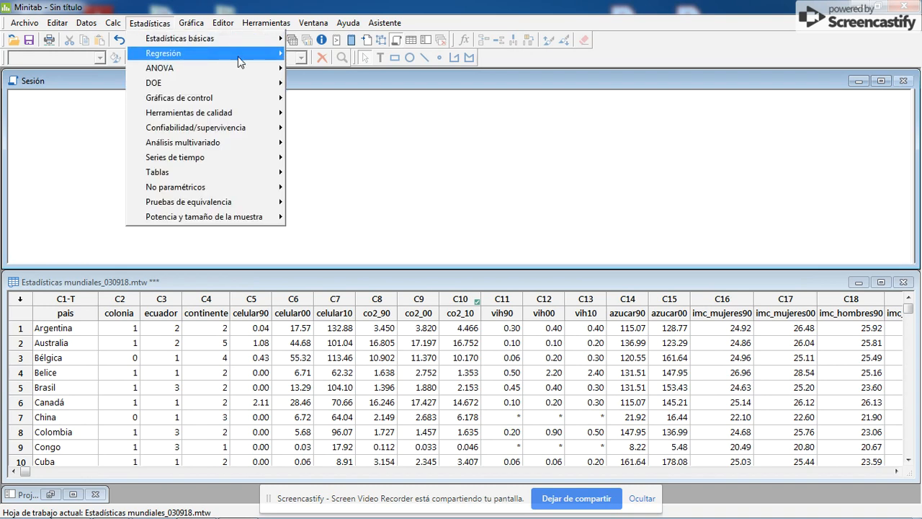
pyautogui.moveTo(242, 56)
pyautogui.moveTo(408, 69)
pyautogui.click(484, 72)
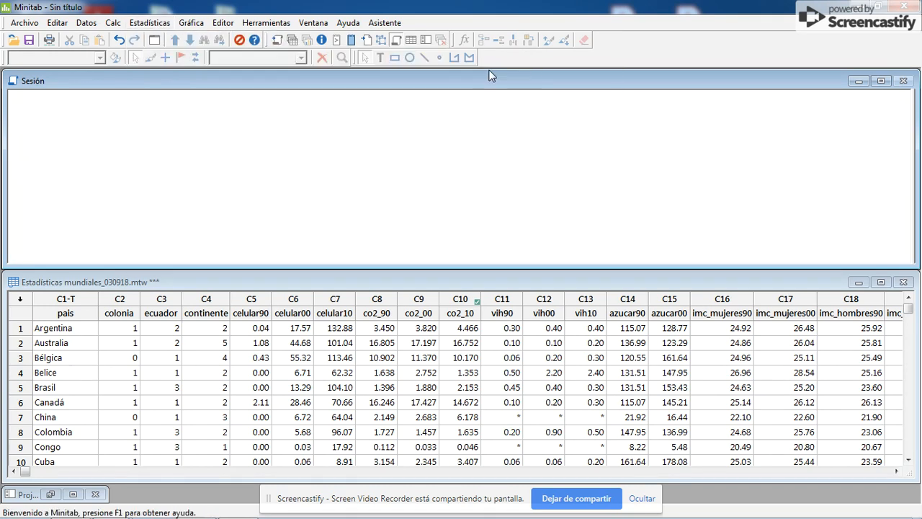
pyautogui.press('Delete')
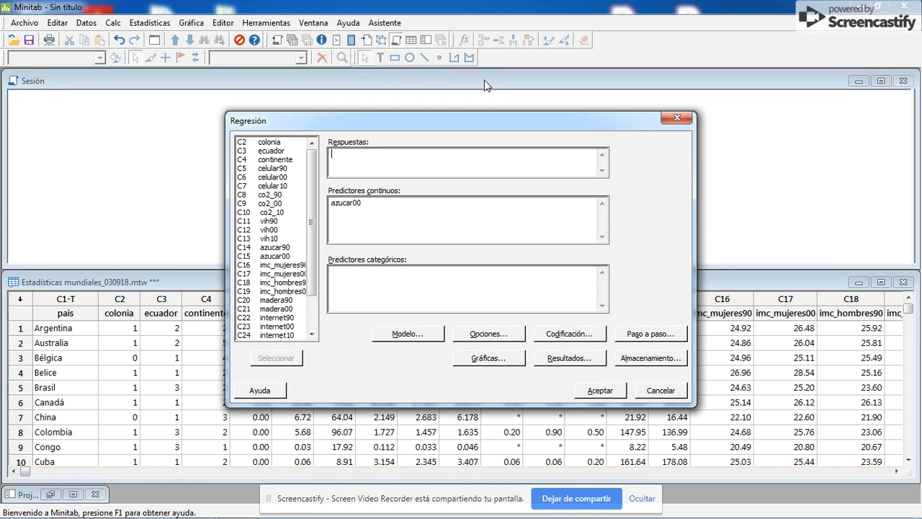
pyautogui.moveTo(373, 205); pyautogui.dragTo(318, 205)
pyautogui.press('Delete')
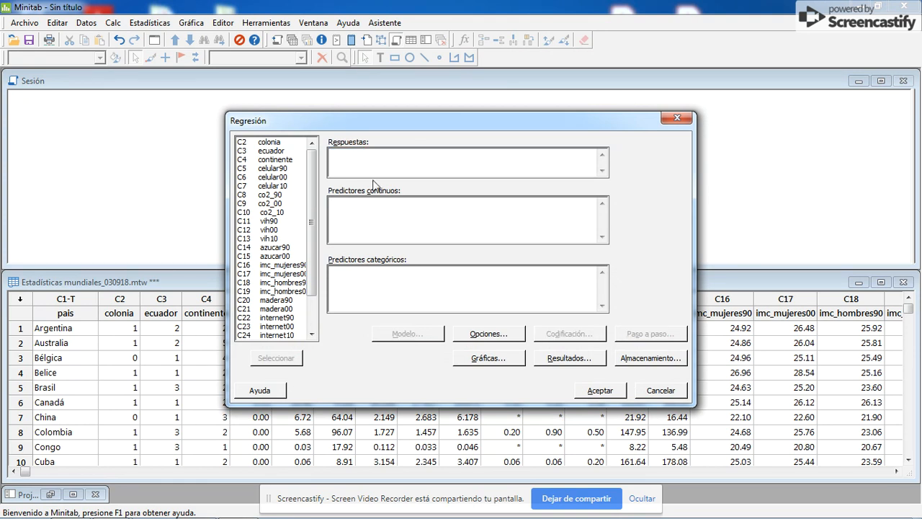
# Set co2_10 as the regression response and petroleo10 as the continuous predictor
pyautogui.click(382, 158)
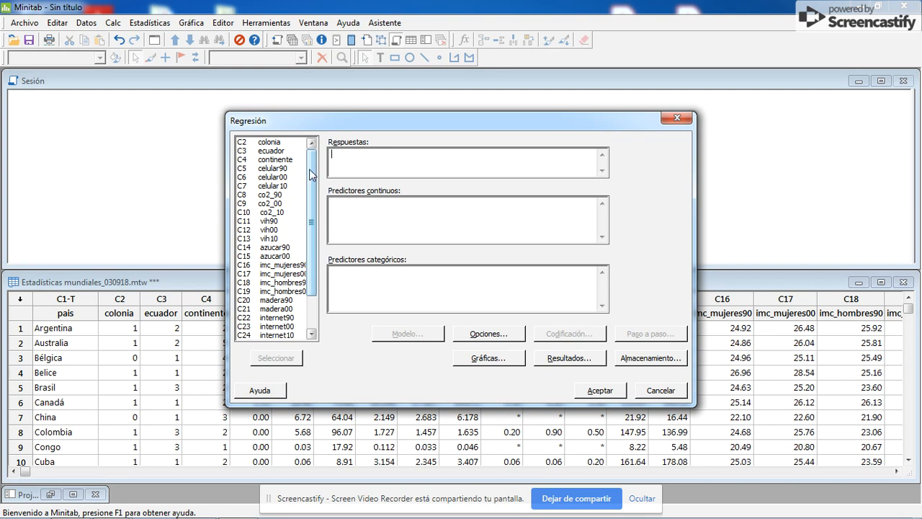
pyautogui.doubleClick(279, 213)
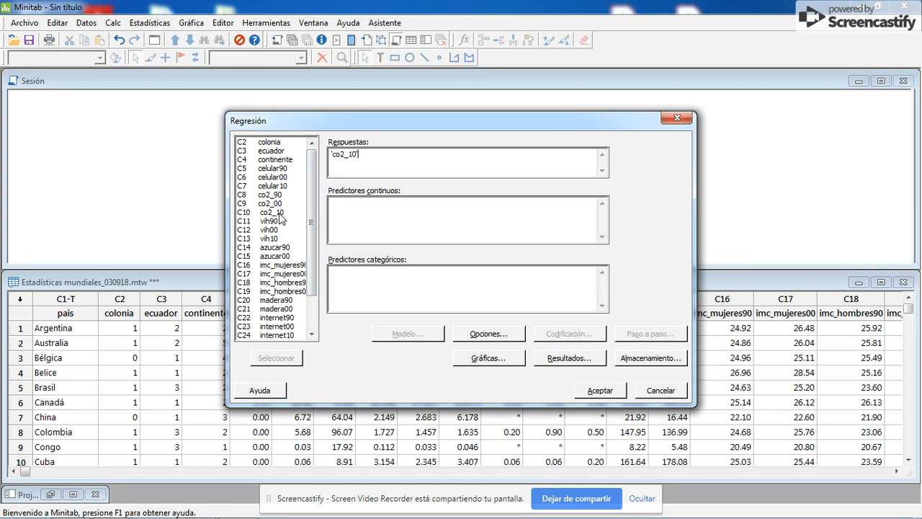
pyautogui.click(372, 205)
pyautogui.scroll(-2, 304, 288)
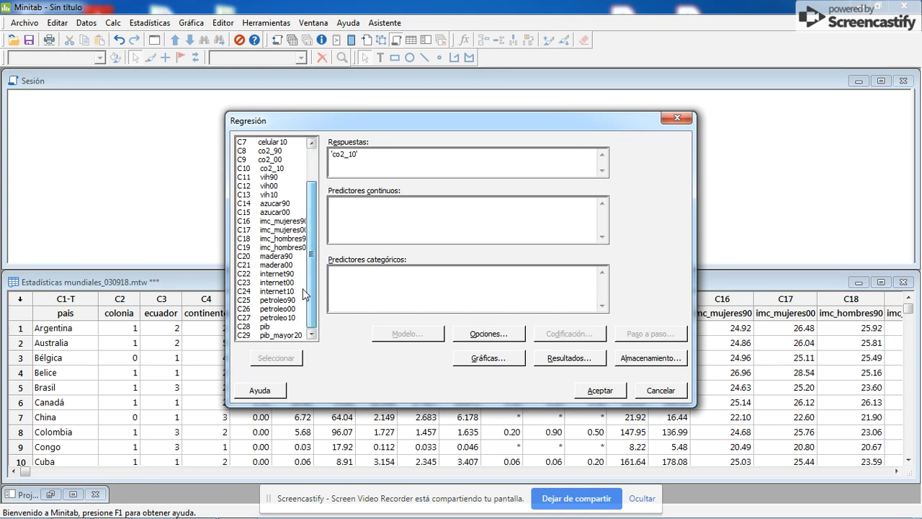
pyautogui.doubleClick(281, 316)
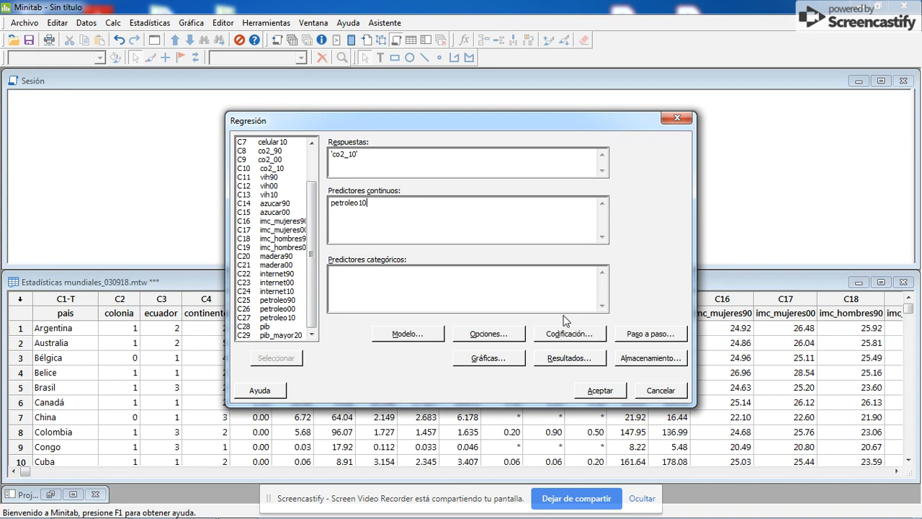
# Accept the results options with simple tables for the regression and run the analysis
pyautogui.click(566, 358)
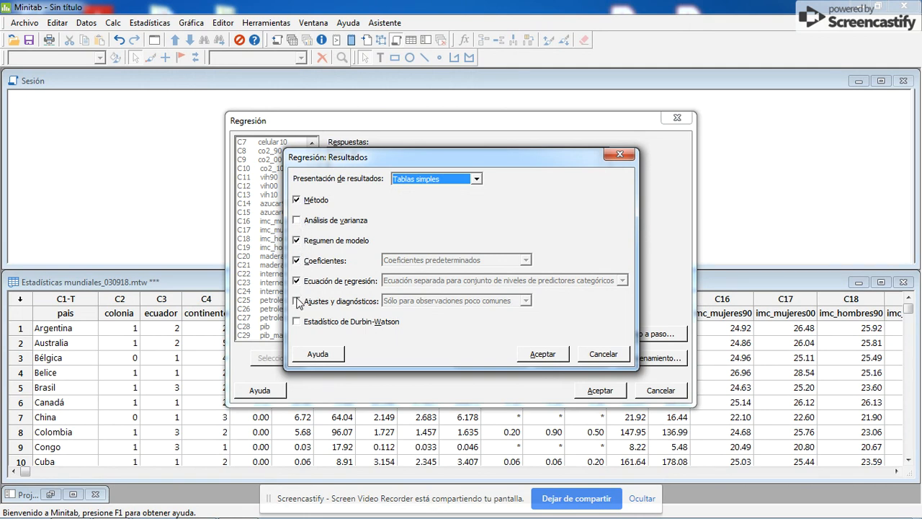
pyautogui.click(544, 353)
pyautogui.click(600, 390)
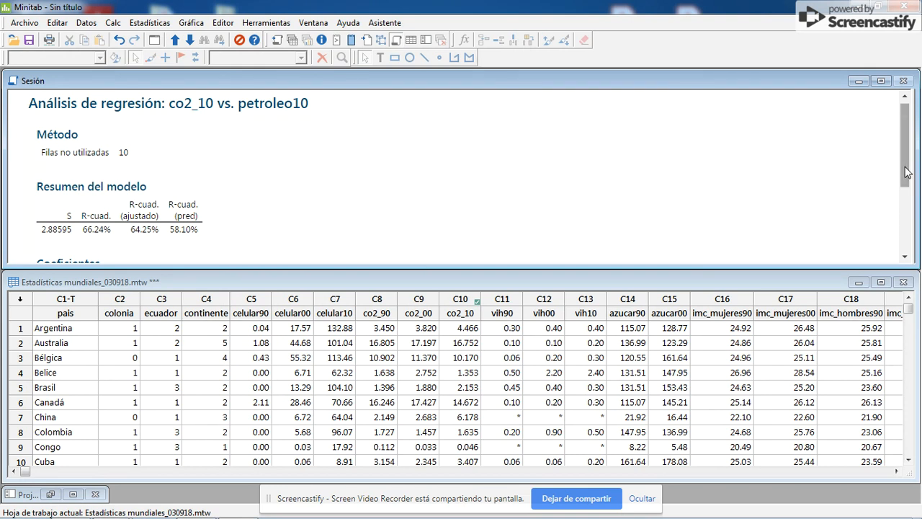
# Complete the equation in item 2 of the ReportPad as ŷ = 1.86 + 4.91 x, using the fitted regression equation
pyautogui.moveTo(907, 172); pyautogui.dragTo(907, 236)
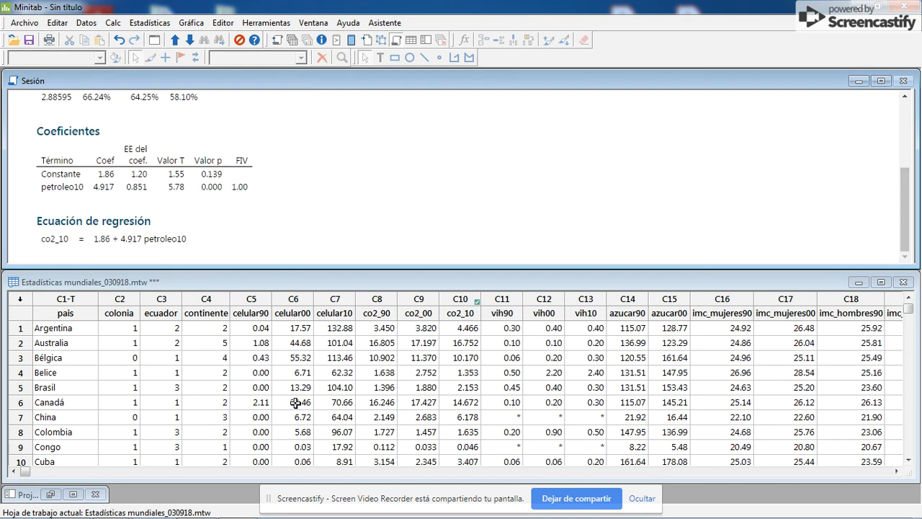
pyautogui.click(52, 495)
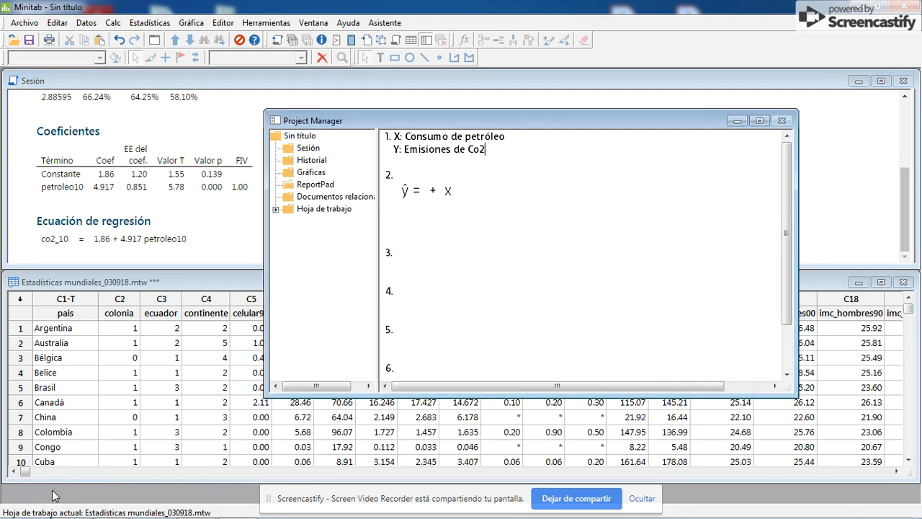
pyautogui.click(426, 191)
pyautogui.write('1.86')
pyautogui.click(470, 190)
pyautogui.write('4.91 x')
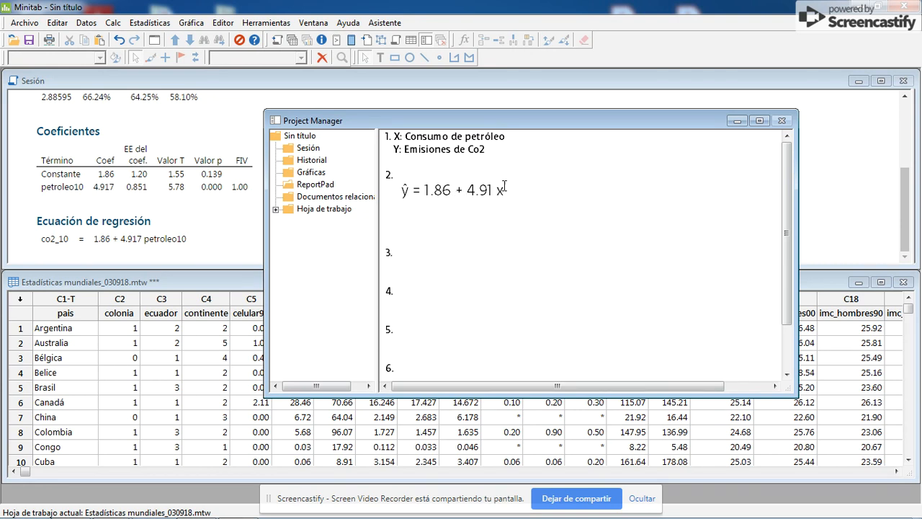
pyautogui.click(737, 120)
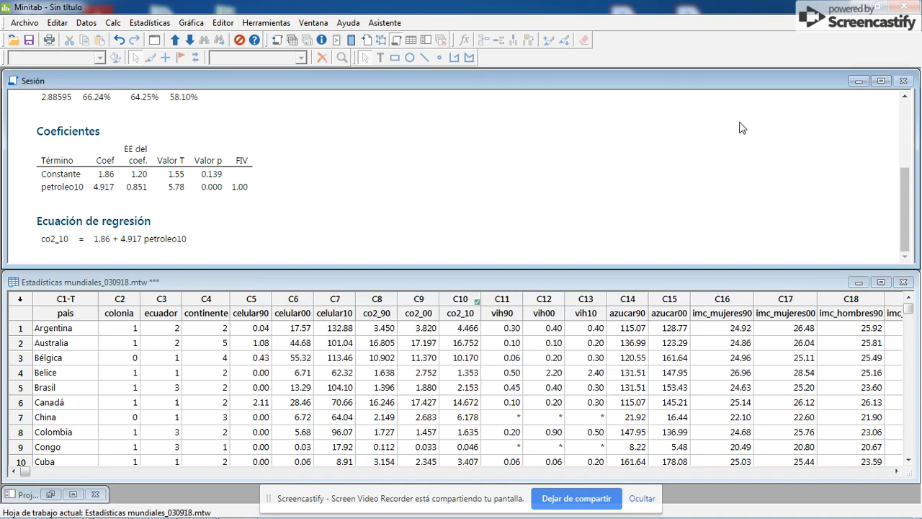
# Create a scatterplot with regression line using co2_10 as the Y variable and petroleo10 as the X variable
pyautogui.click(191, 23)
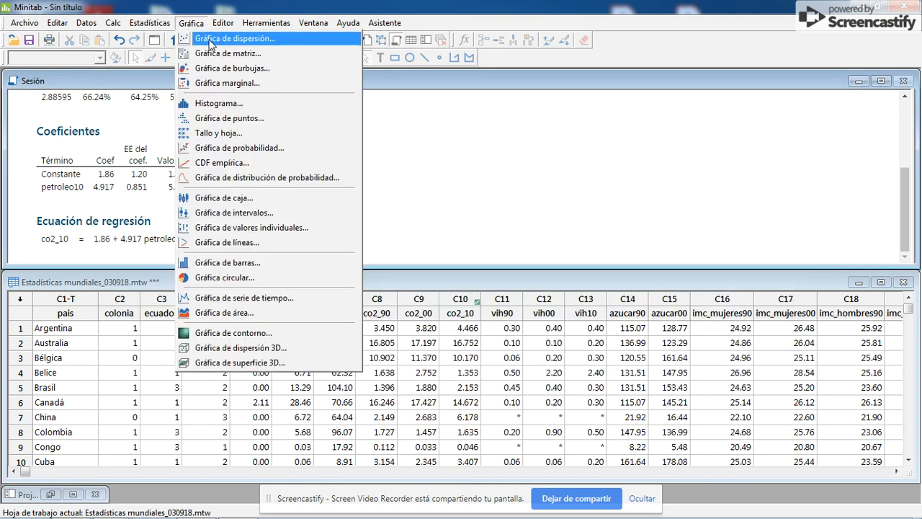
pyautogui.click(209, 39)
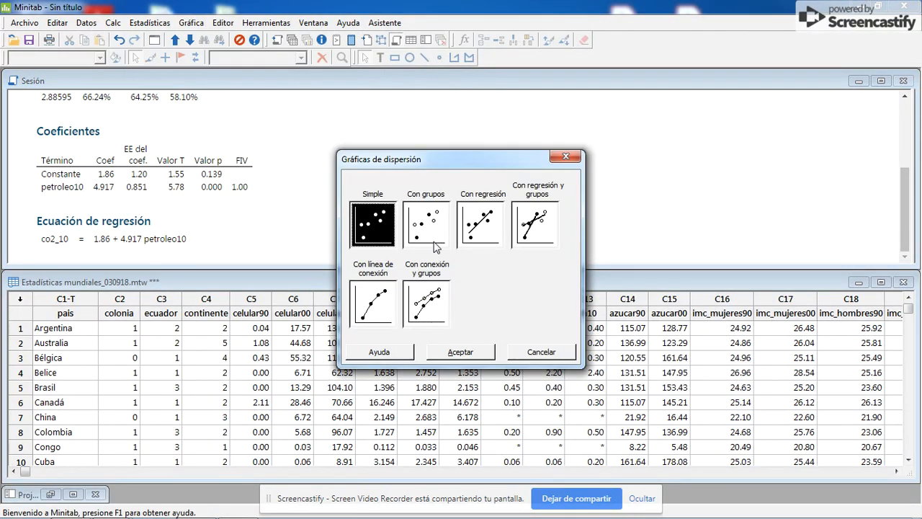
pyautogui.click(481, 238)
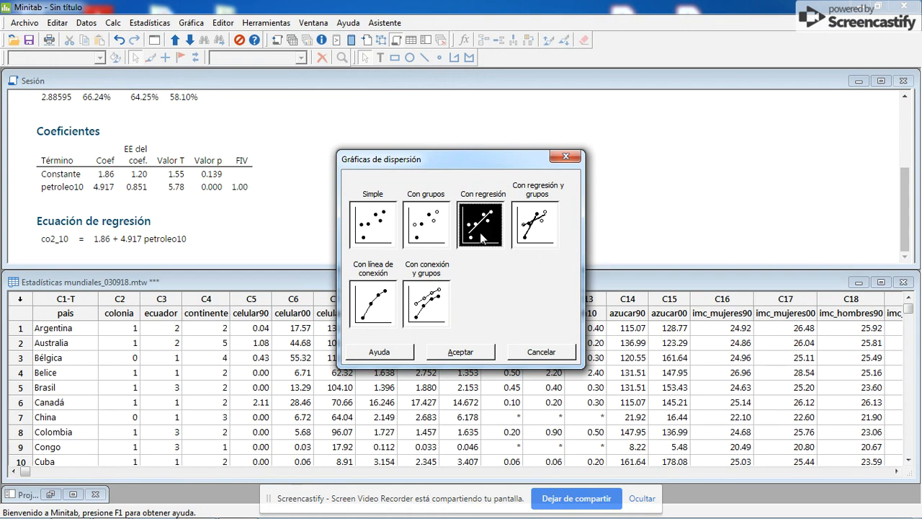
pyautogui.click(461, 351)
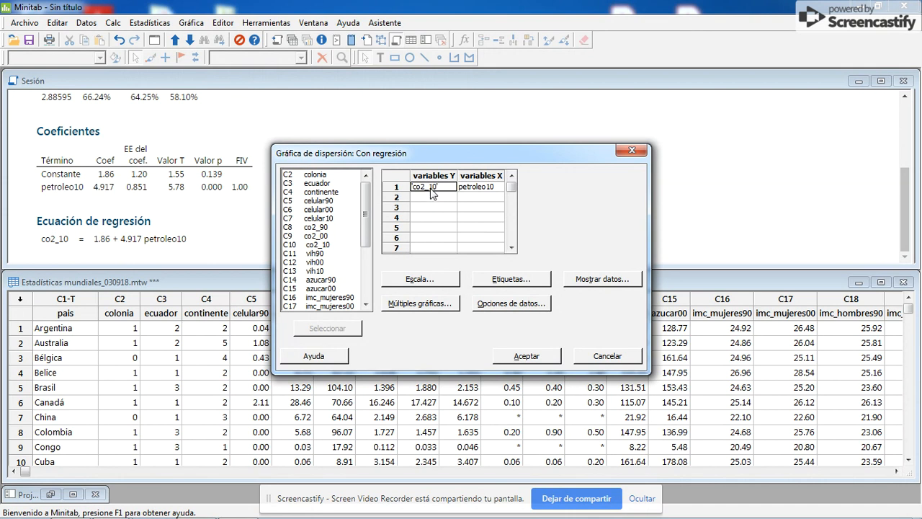
pyautogui.click(488, 187)
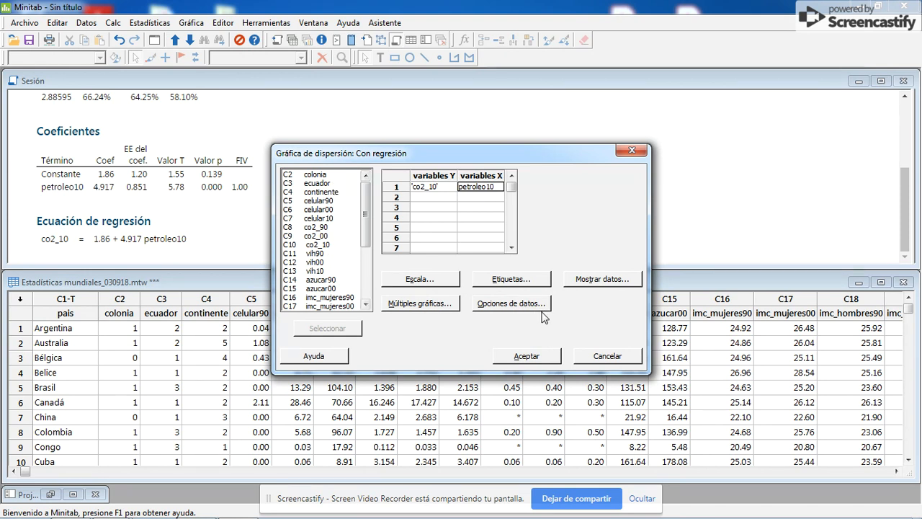
pyautogui.click(533, 356)
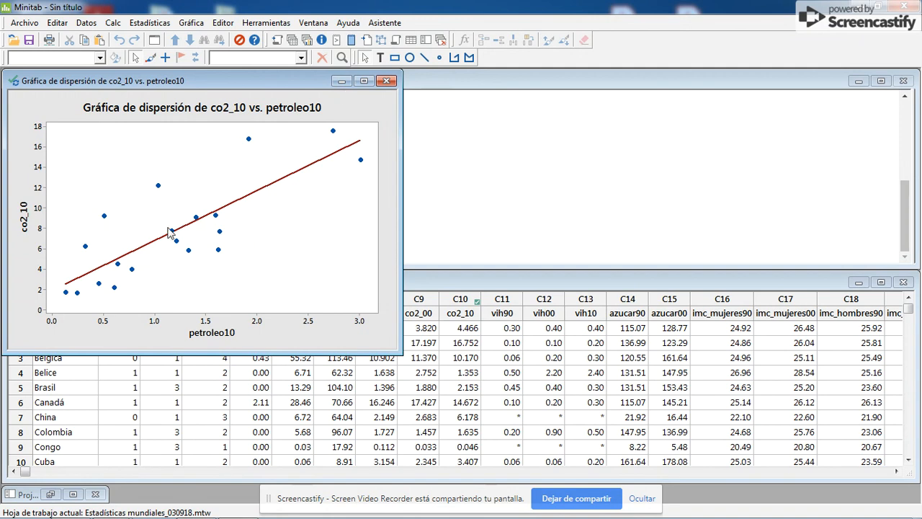
# Close the scatterplot window and go back to the model summary of the co2_10 vs. petroleo10 regression
pyautogui.click(386, 82)
pyautogui.click(517, 299)
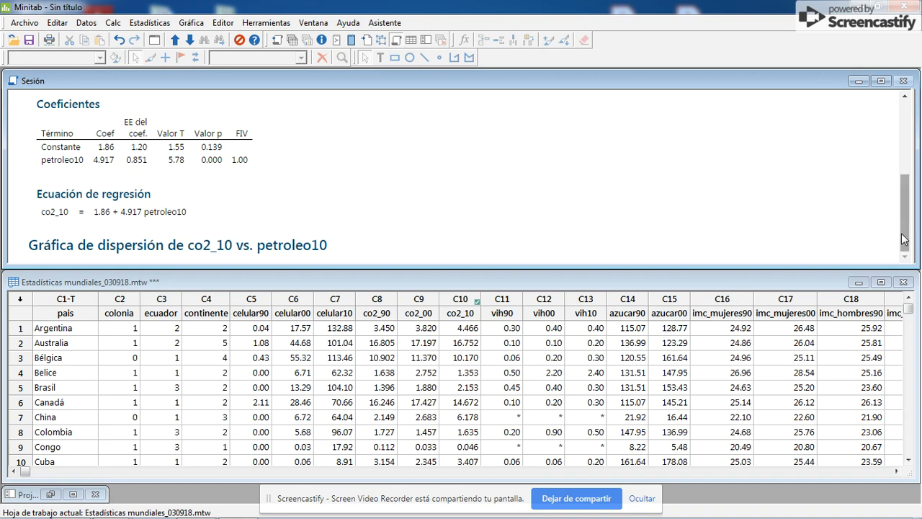
pyautogui.moveTo(905, 240); pyautogui.dragTo(905, 171)
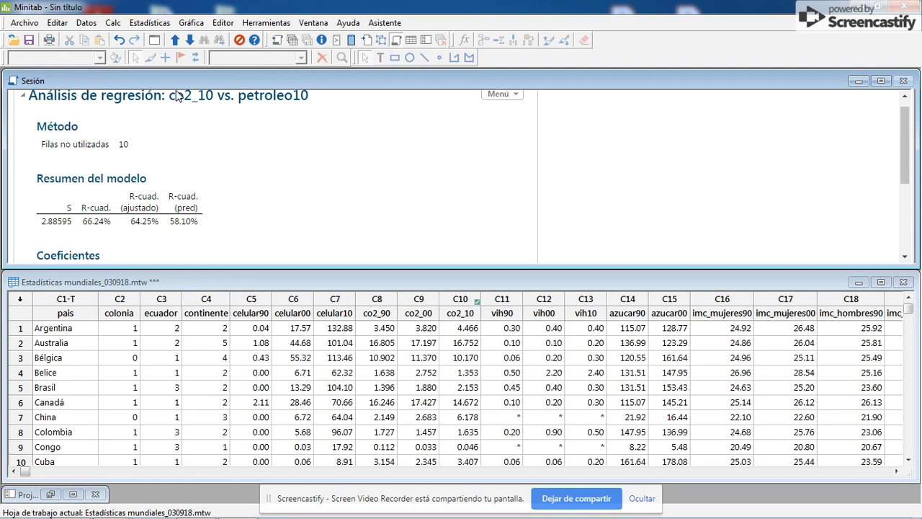
# Start another regression model fit and clear the co2_10 response and petroleo10 predictor
pyautogui.click(151, 23)
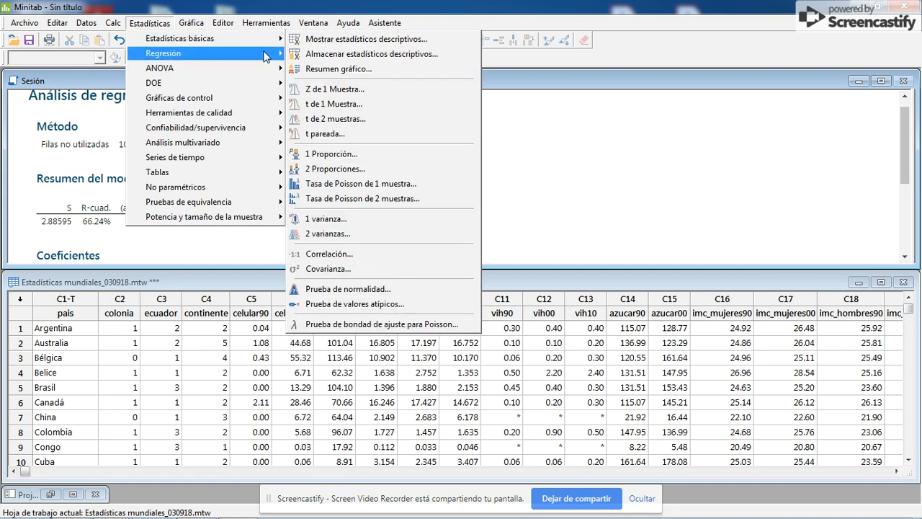
pyautogui.moveTo(266, 56)
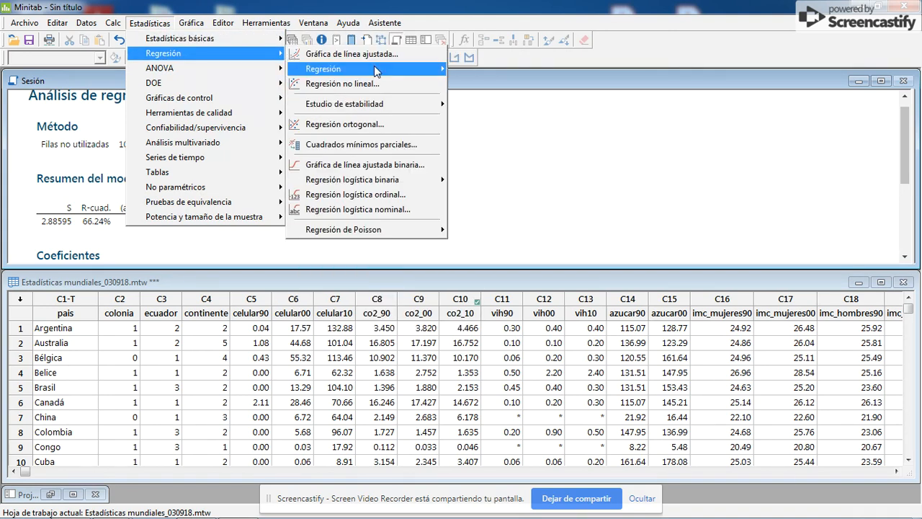
pyautogui.moveTo(379, 70)
pyautogui.click(495, 72)
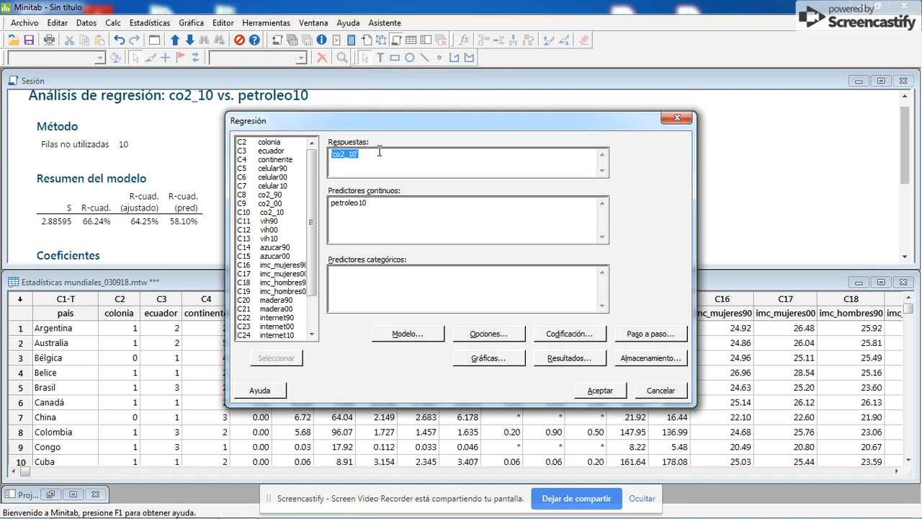
pyautogui.press('Delete')
pyautogui.press('Tab')
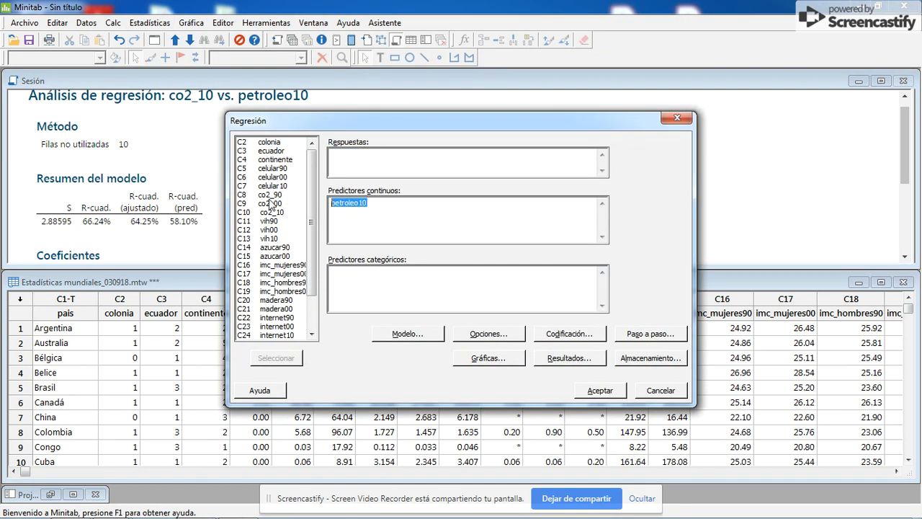
pyautogui.press('Delete')
# Run the regression with madera00 as the response and azucar00 as the continuous predictor
pyautogui.click(357, 151)
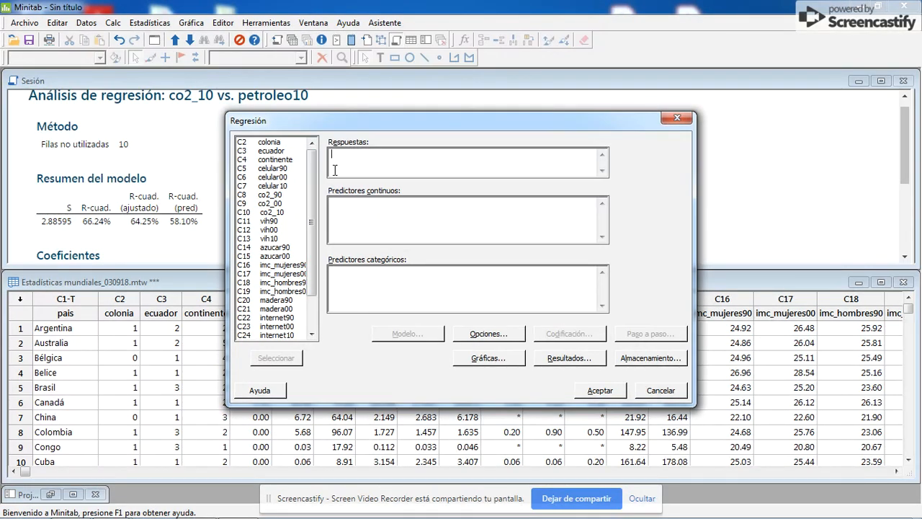
pyautogui.moveTo(310, 204); pyautogui.dragTo(310, 237)
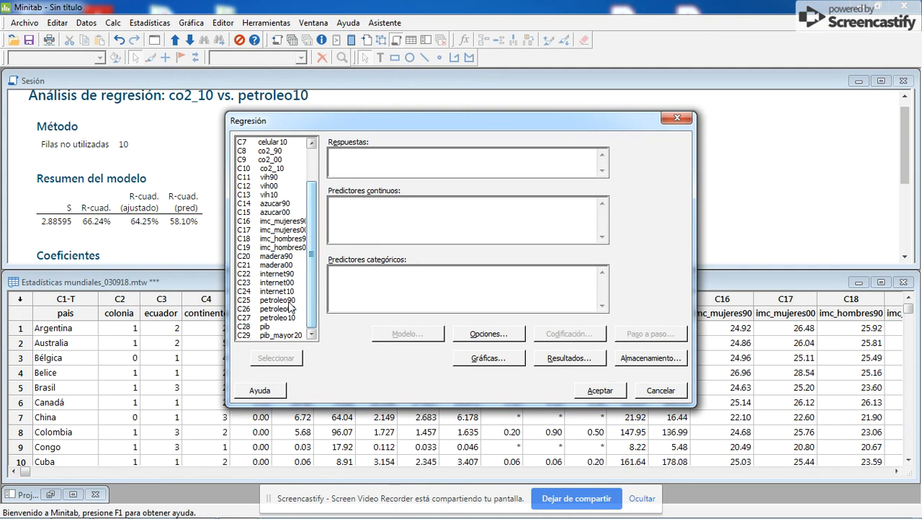
pyautogui.click(282, 265)
pyautogui.doubleClick(282, 265)
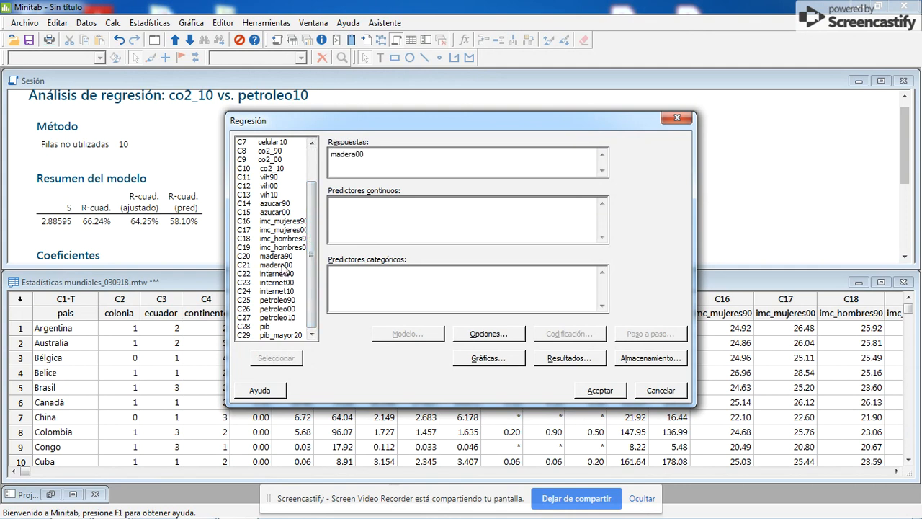
pyautogui.click(396, 208)
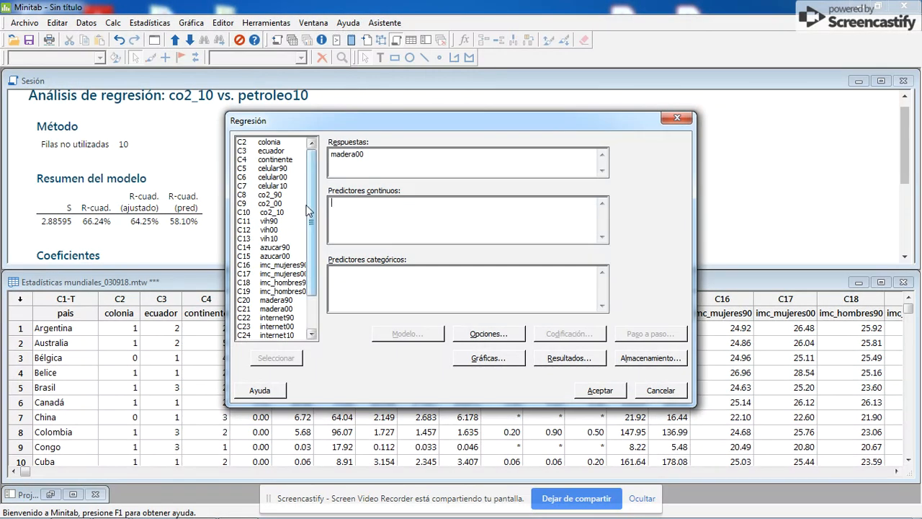
pyautogui.doubleClick(291, 256)
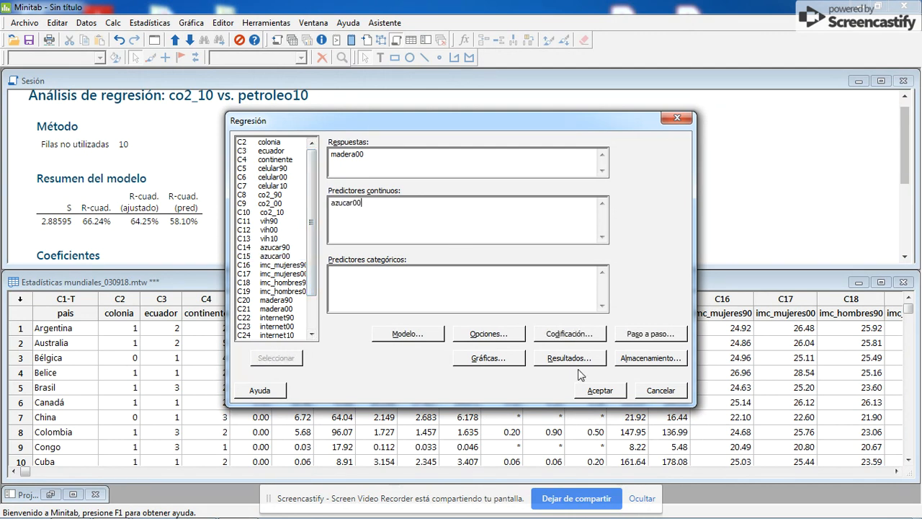
pyautogui.click(601, 391)
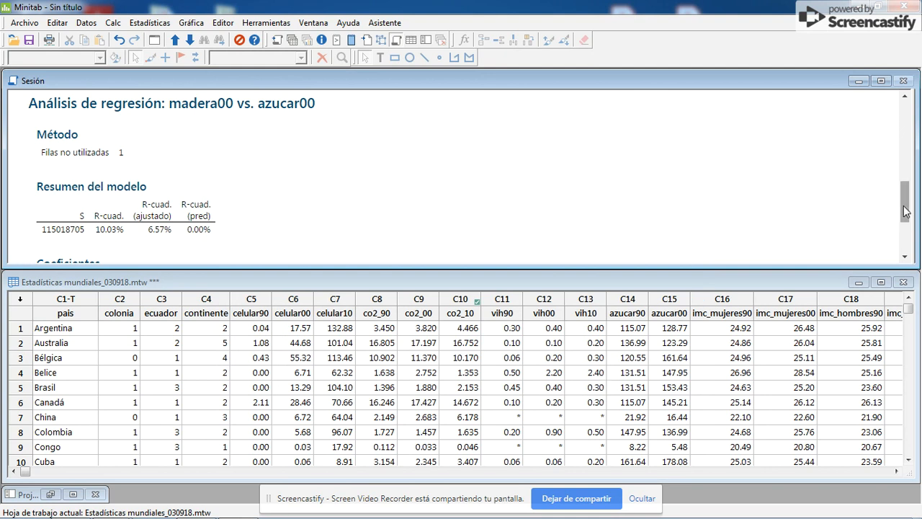
# Start a scatterplot with regression and clear the co2_10 Y variable and petroleo10 X variable
pyautogui.moveTo(906, 209); pyautogui.dragTo(906, 250)
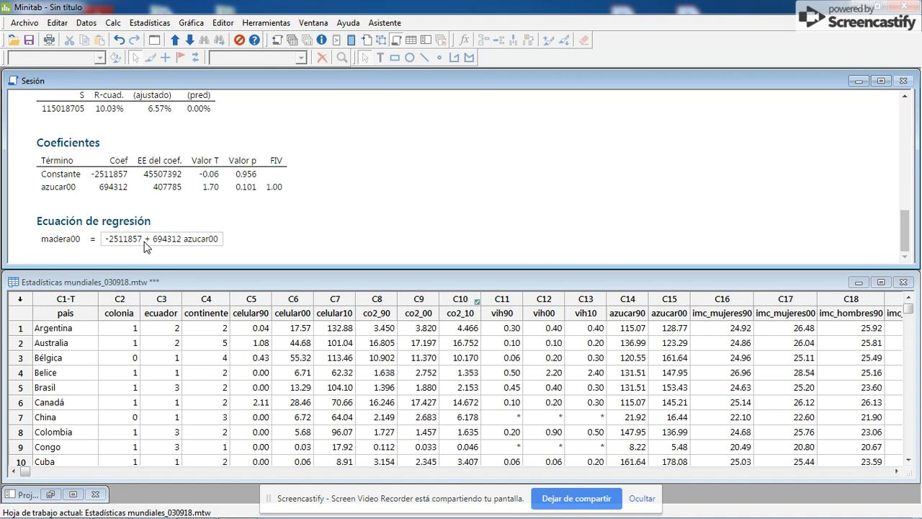
pyautogui.click(191, 23)
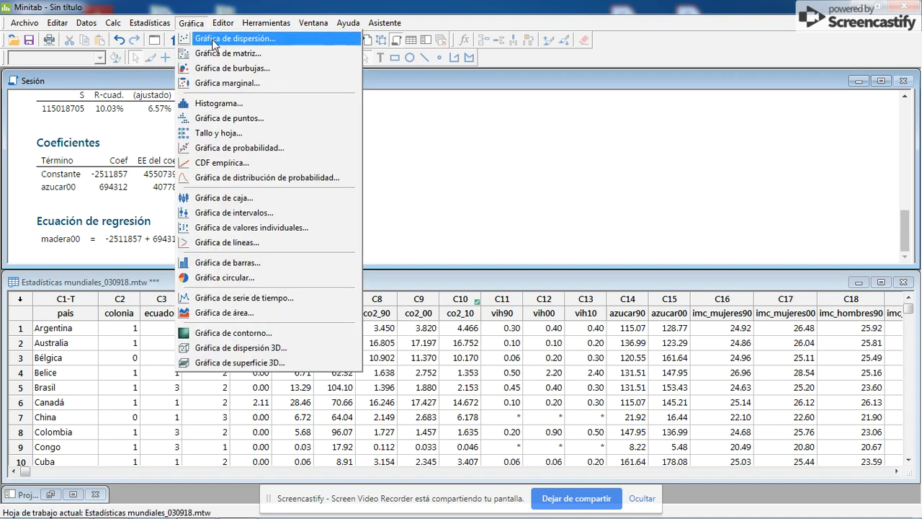
pyautogui.click(213, 42)
pyautogui.click(496, 236)
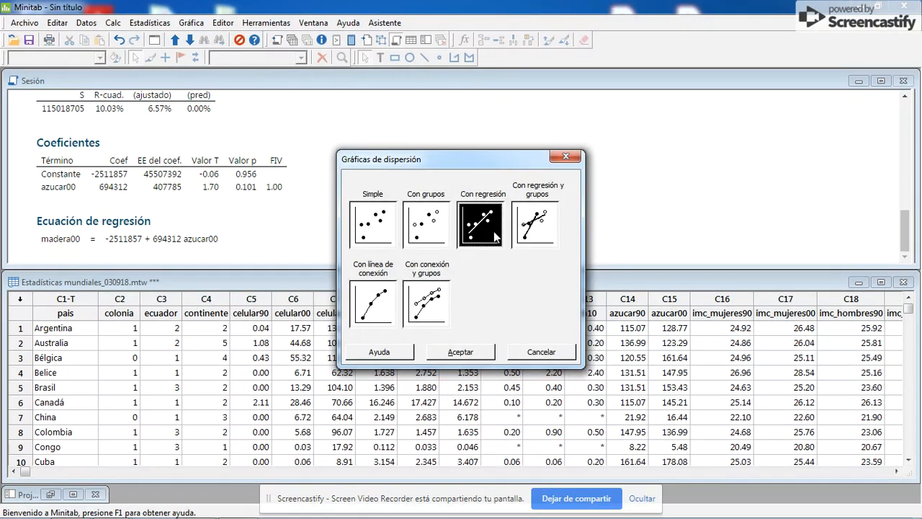
pyautogui.click(461, 352)
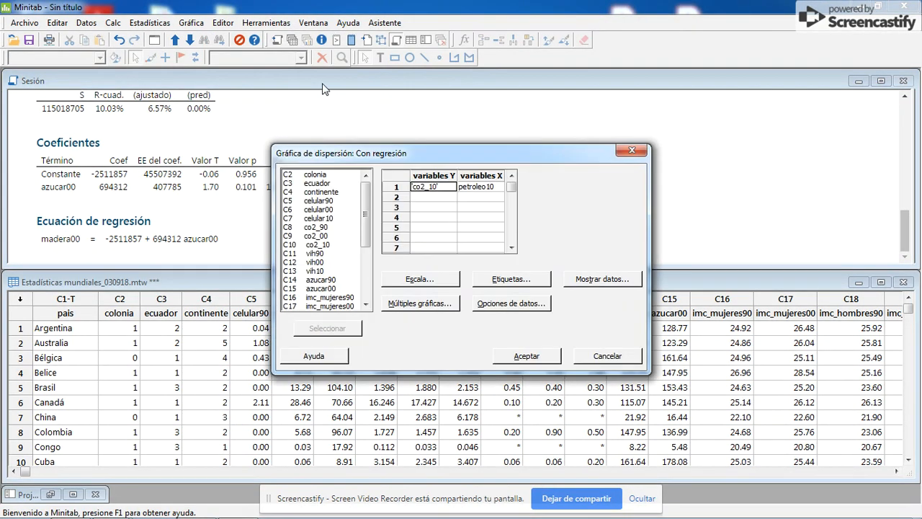
pyautogui.press('Delete')
pyautogui.click(488, 189)
pyautogui.press('Delete')
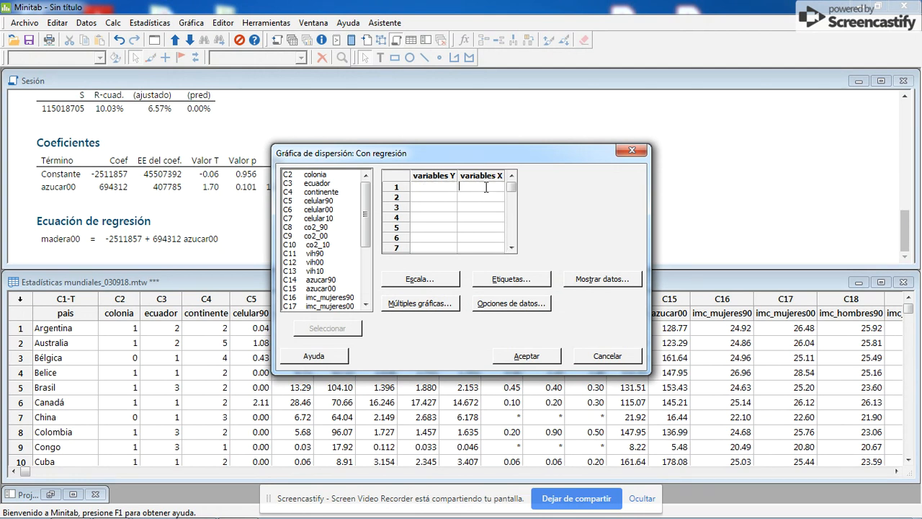
# Create the regression scatterplot with madera00 as the Y variable and azucar00 as the X variable
pyautogui.click(440, 188)
pyautogui.moveTo(368, 211); pyautogui.dragTo(368, 245)
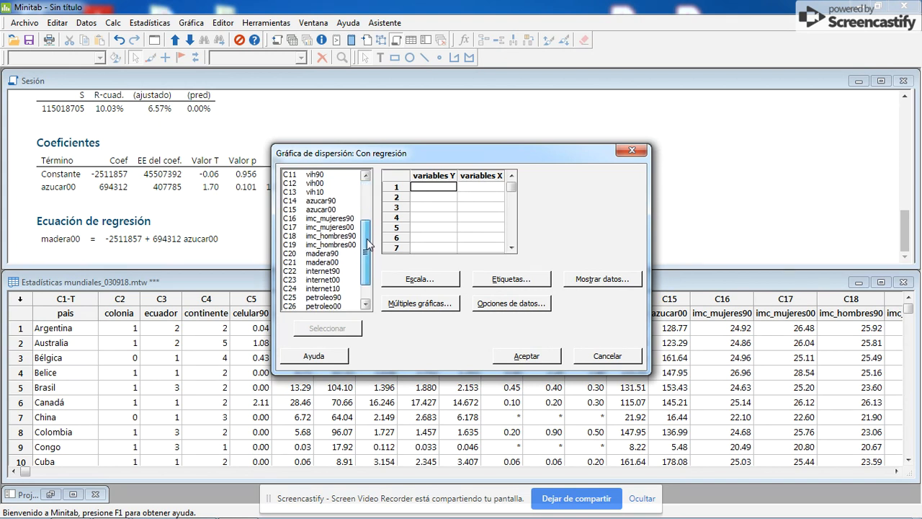
pyautogui.doubleClick(322, 261)
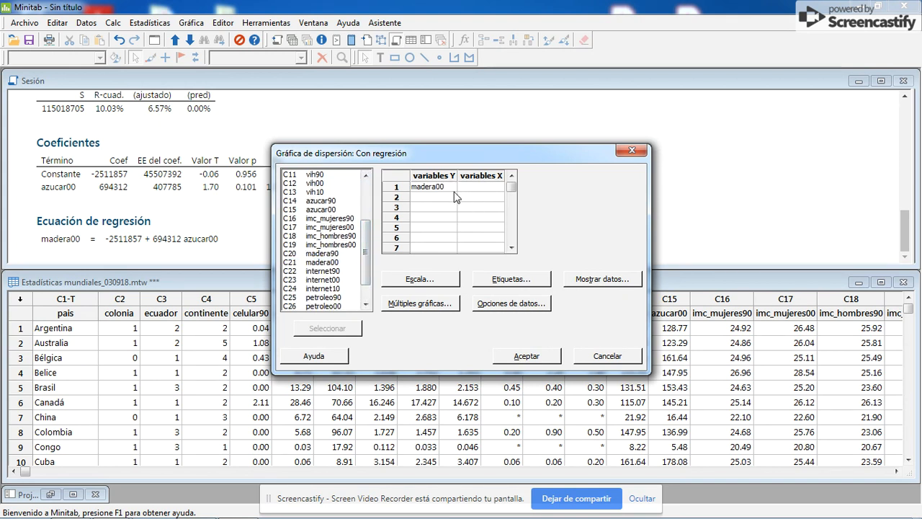
pyautogui.doubleClick(322, 209)
pyautogui.click(538, 357)
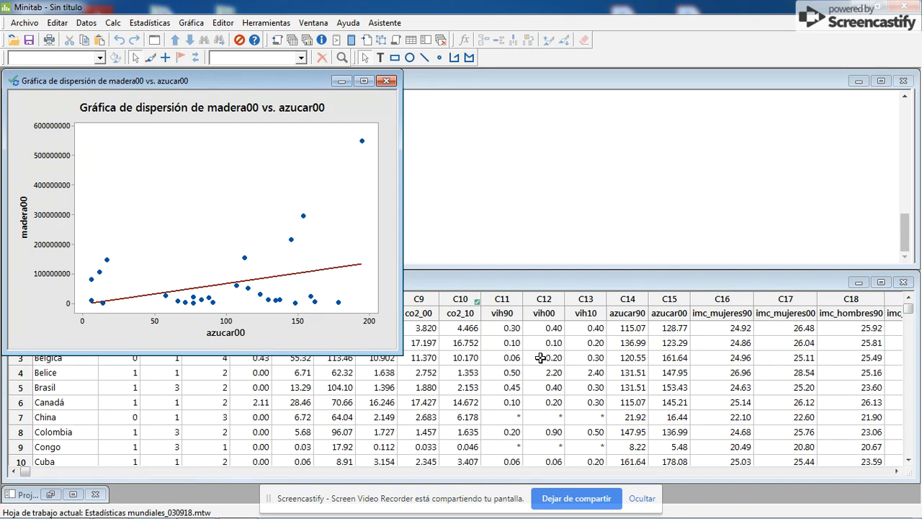
# Close the madera00 vs. azucar00 scatterplot without saving it and go back to that regression's model summary
pyautogui.click(388, 82)
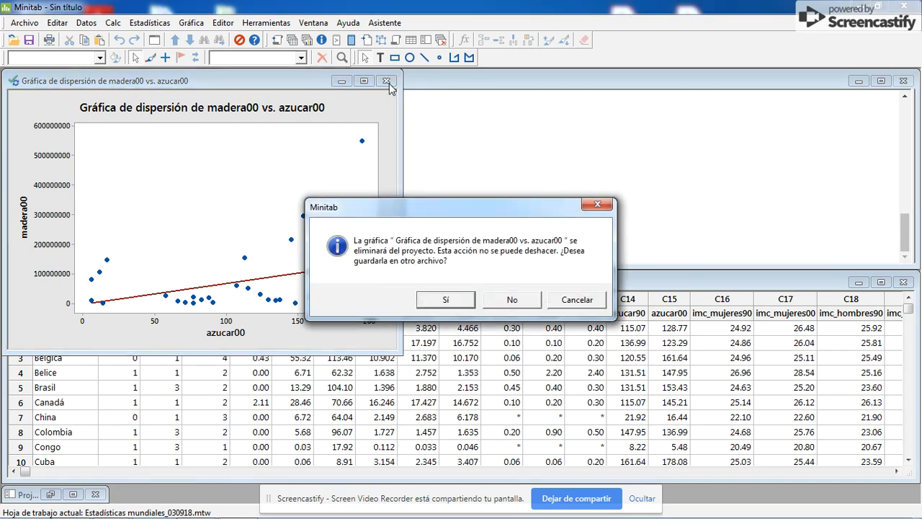
pyautogui.click(512, 300)
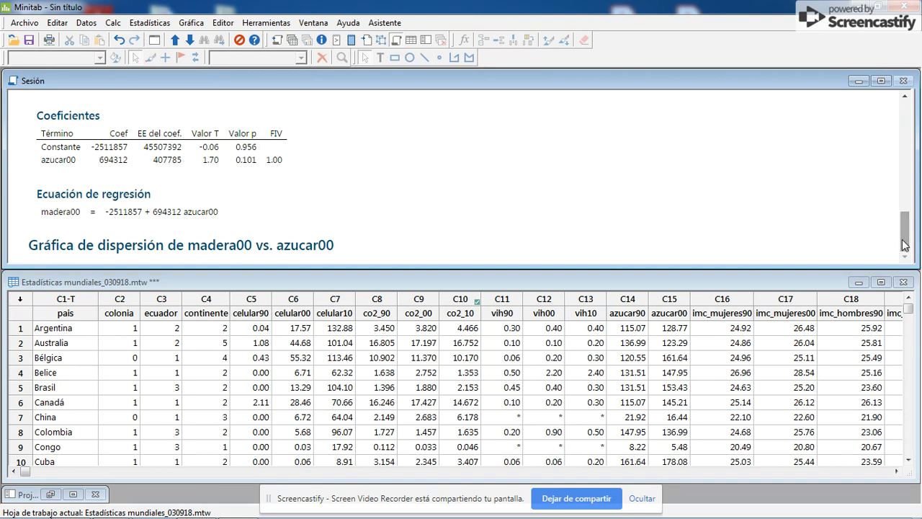
pyautogui.moveTo(905, 244); pyautogui.dragTo(912, 219)
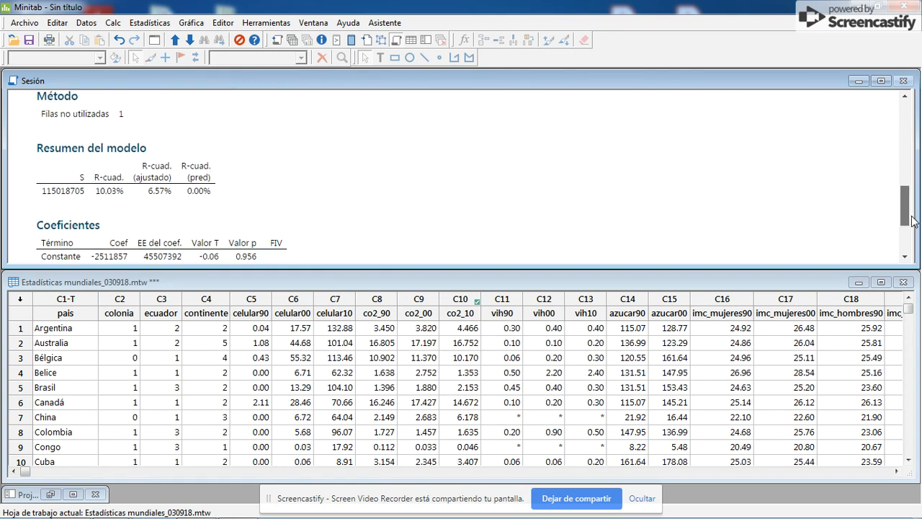